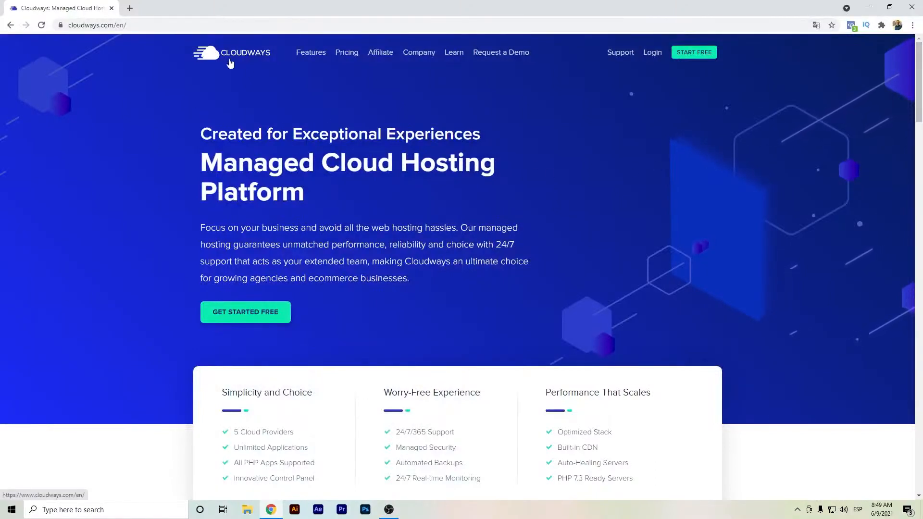
# - Open the Cloudways pricing page and display the Vultr managed hosting plans
pyautogui.click(346, 55)
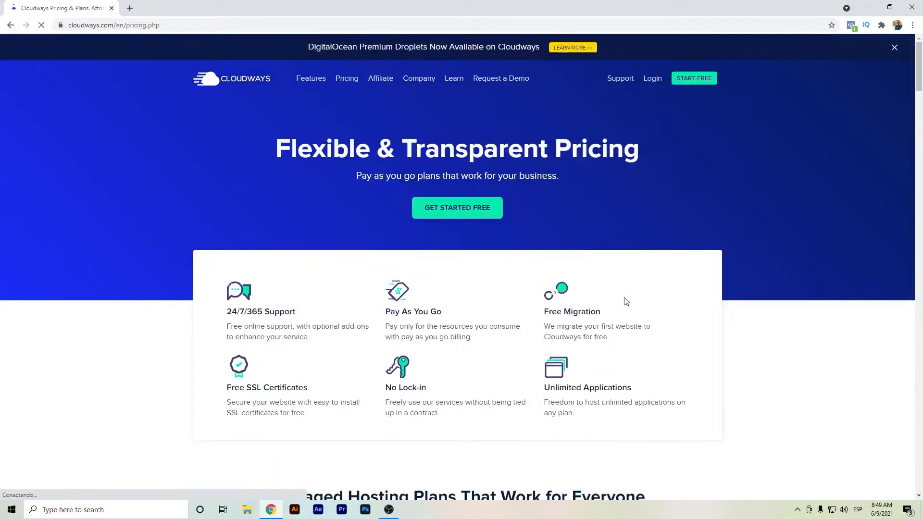
pyautogui.scroll(-4, 277, 323)
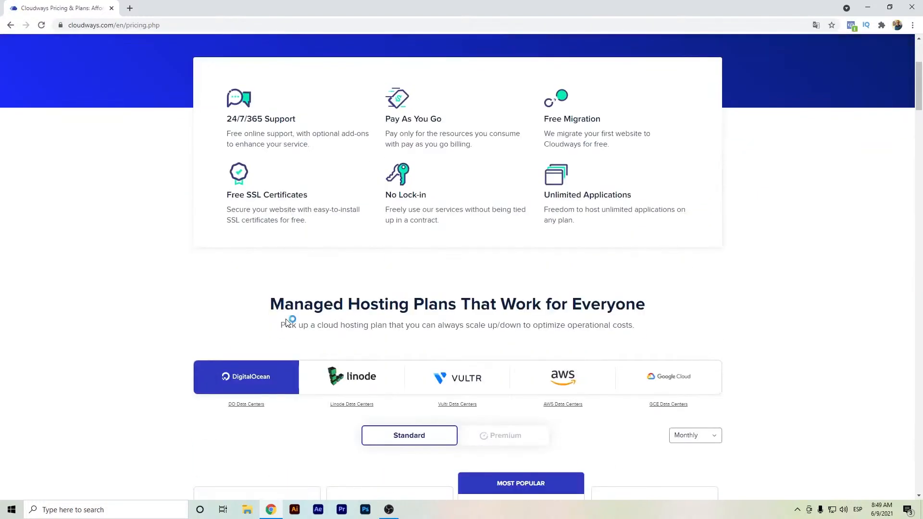
pyautogui.scroll(-3, 288, 321)
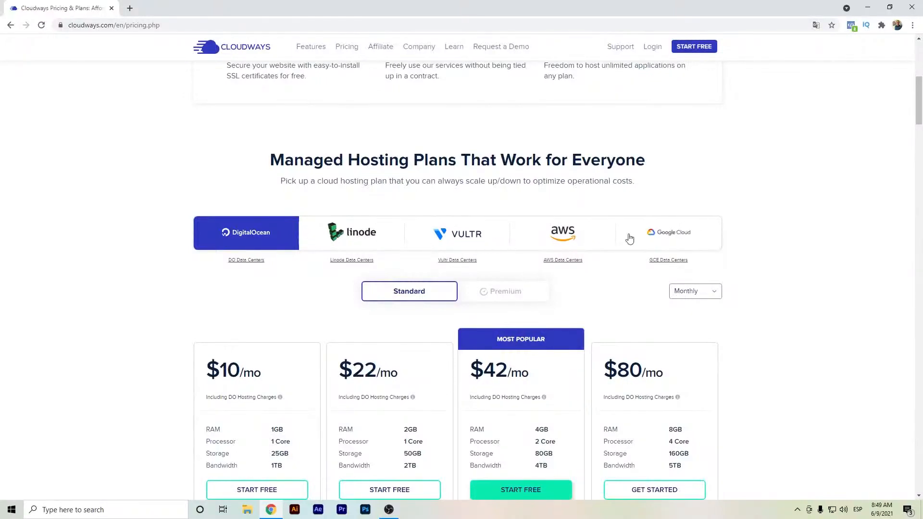
pyautogui.scroll(-1, 551, 236)
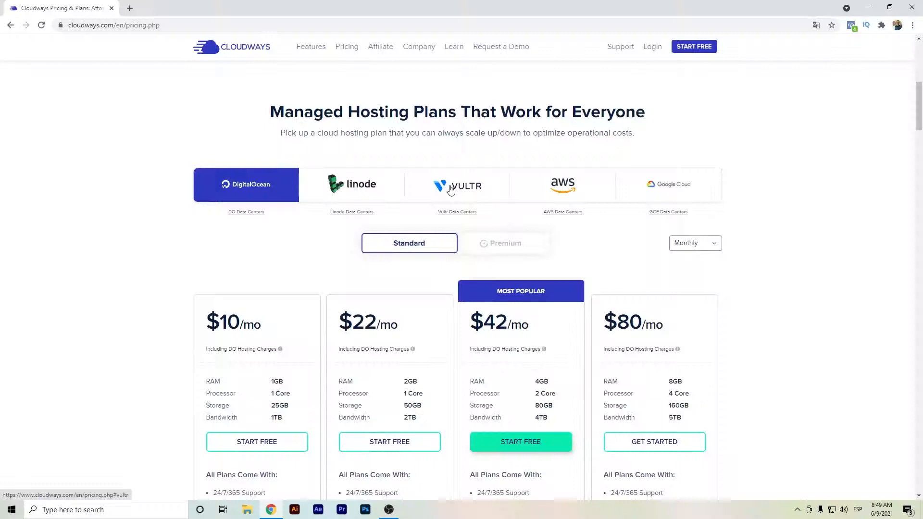
pyautogui.click(451, 188)
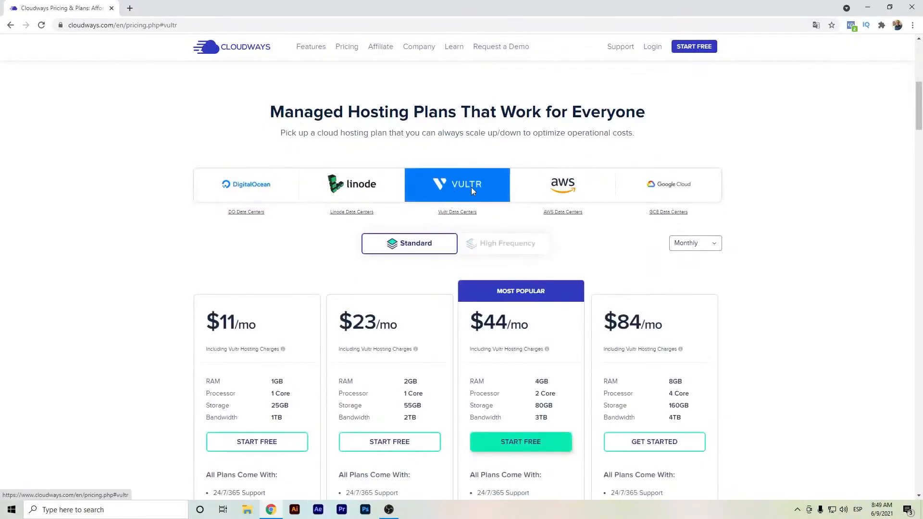
pyautogui.scroll(-2, 422, 207)
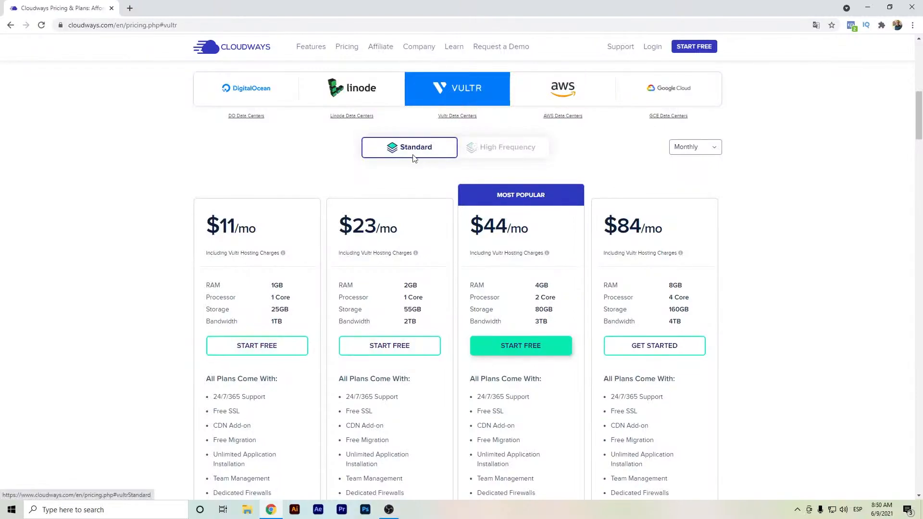
# - Show the Vultr High Frequency plans and start the free sign-up from the $13/mo plan
pyautogui.click(487, 152)
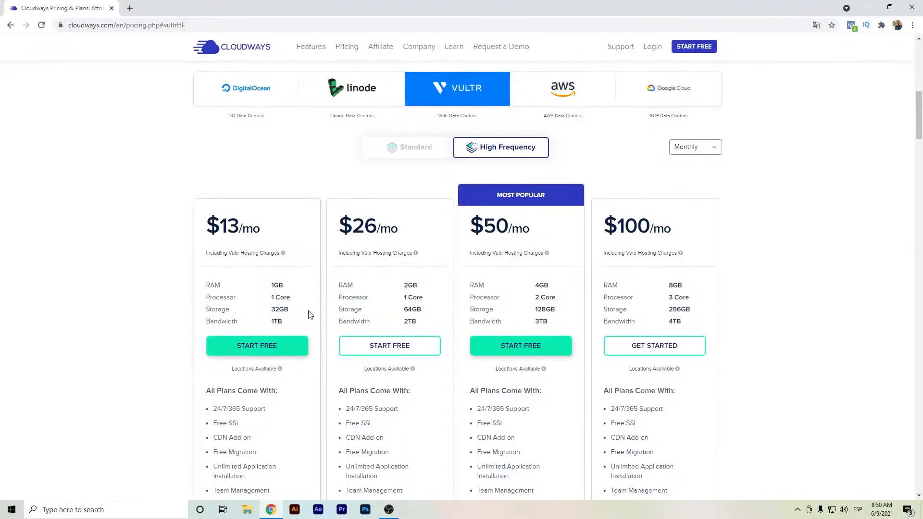
pyautogui.scroll(-1, 310, 312)
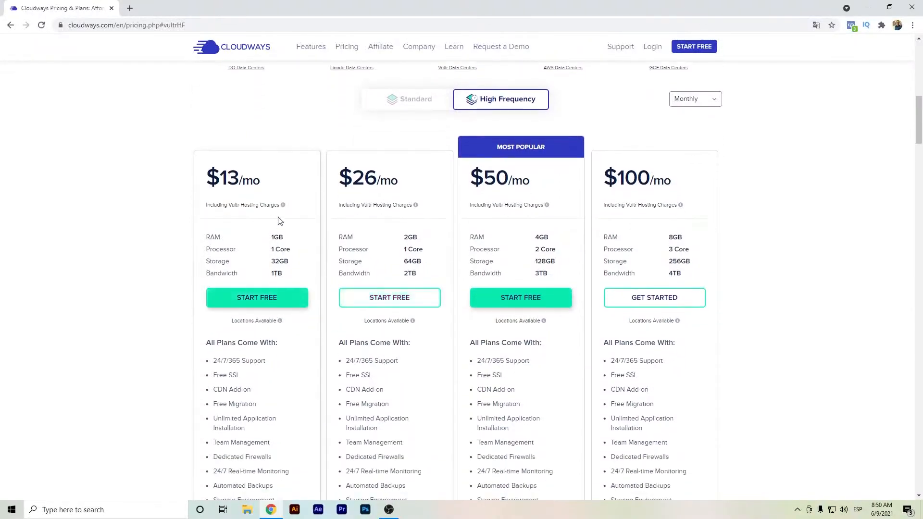
pyautogui.click(275, 299)
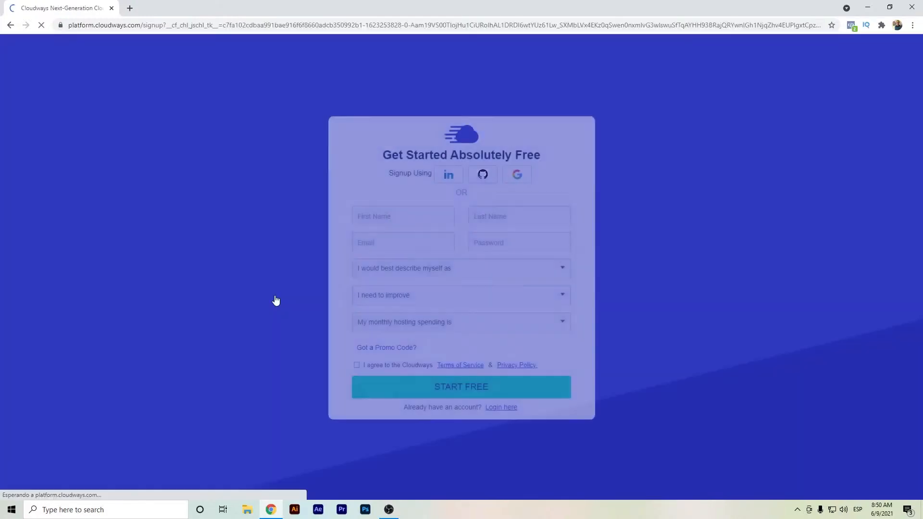
# - Fill in the sign-up form with the first and last name, Blogger, Website Performance/Speed and monthly hosting spending of $0 - $50
pyautogui.click(387, 212)
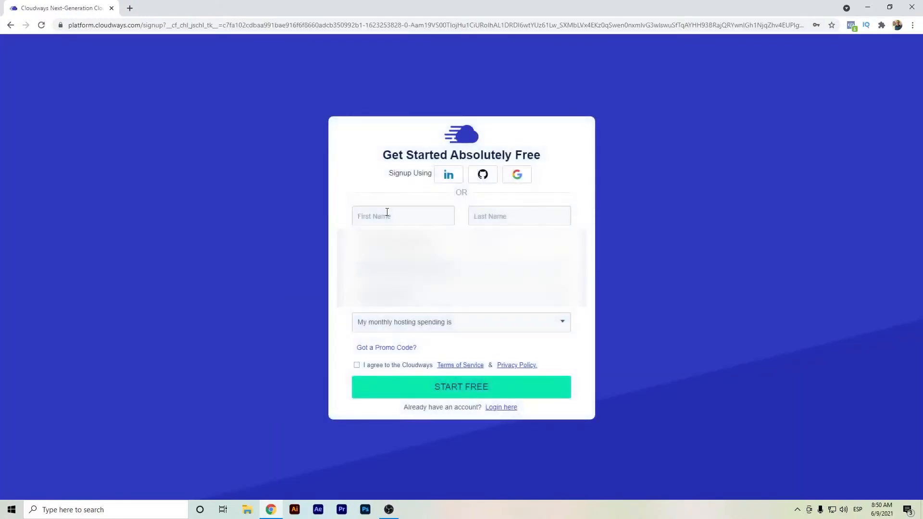
pyautogui.write('Carlos')
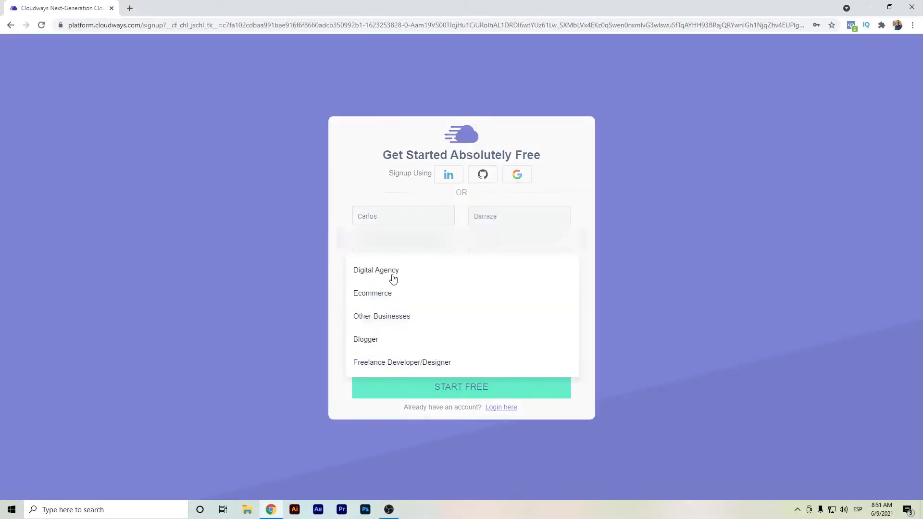
pyautogui.click(379, 341)
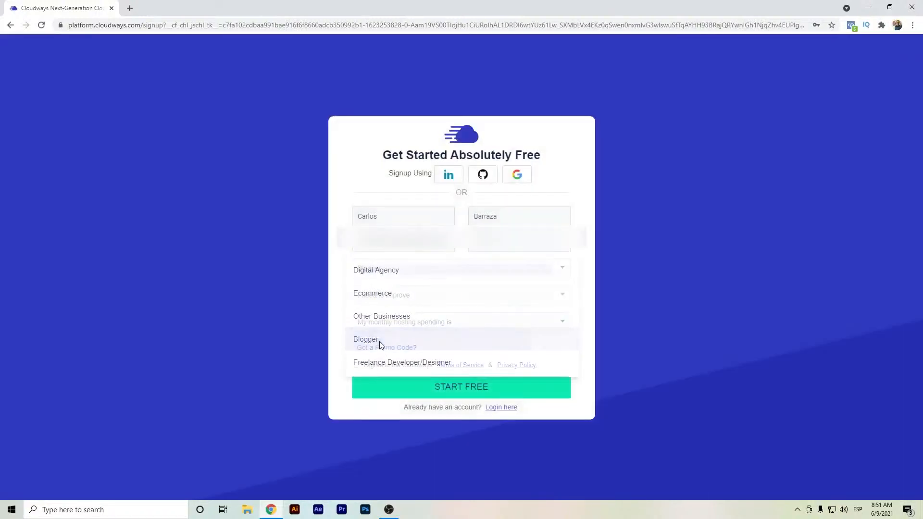
pyautogui.click(390, 297)
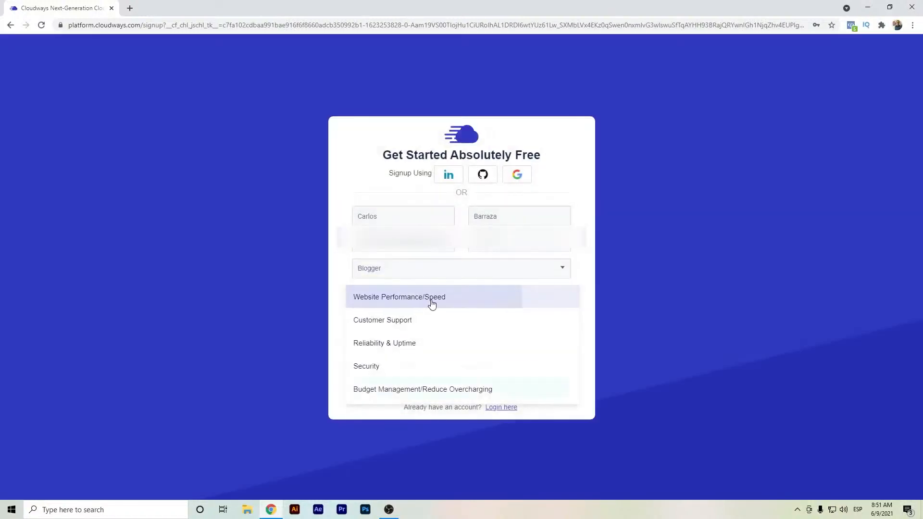
pyautogui.click(432, 301)
pyautogui.click(426, 324)
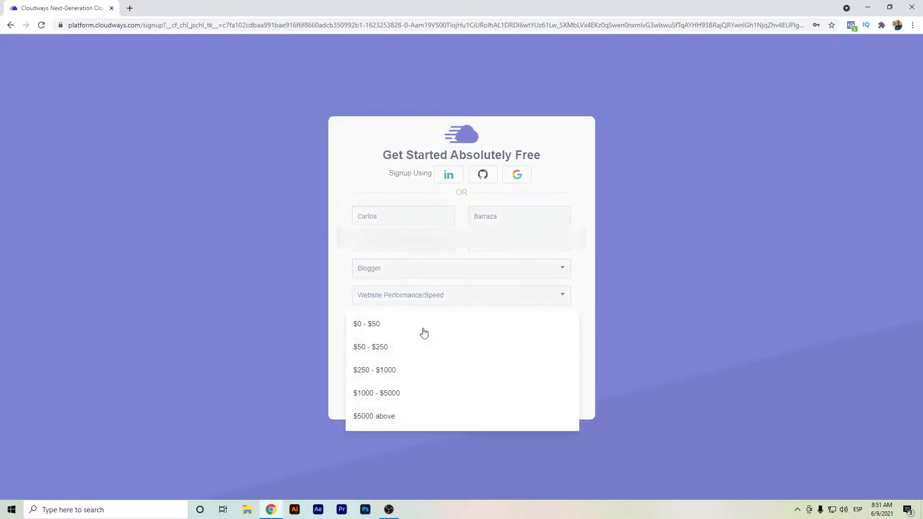
pyautogui.click(425, 328)
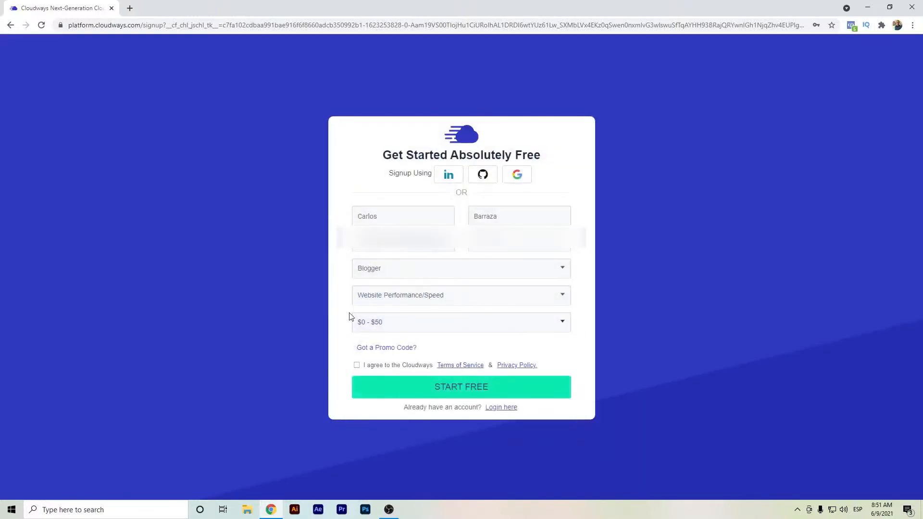
# - Submit the free sign-up form and activate the account from the Cloudways activation e-mail in Gmail
pyautogui.click(432, 385)
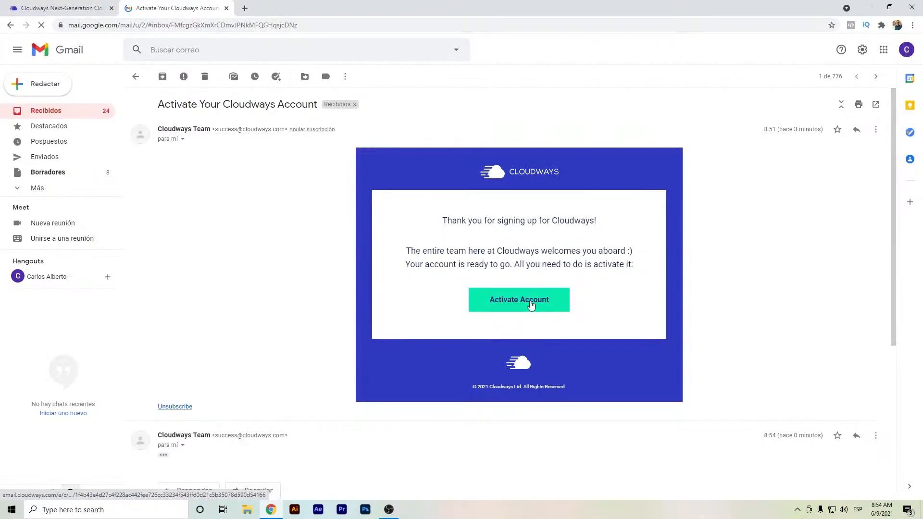
pyautogui.click(530, 305)
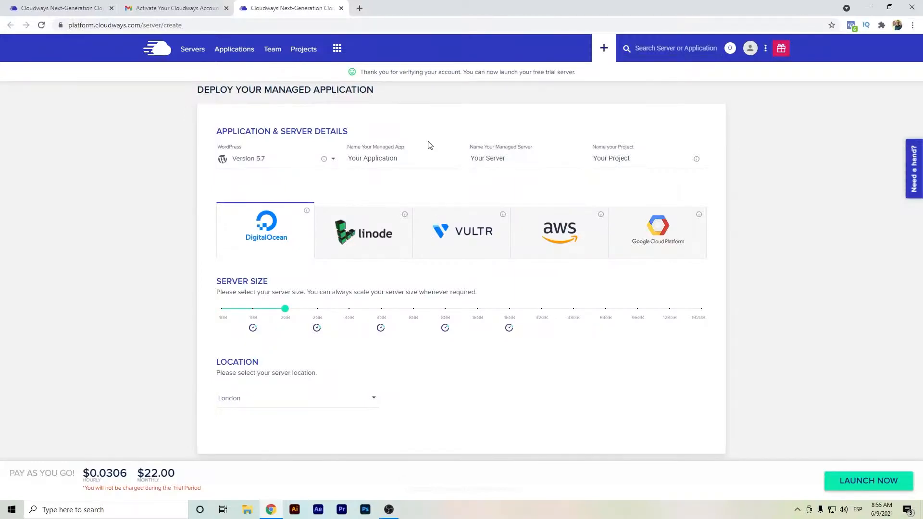
# - Name the managed app Video, the managed server Video Server and the project Youtube
pyautogui.tripleClick(402, 157)
pyautogui.write('Video')
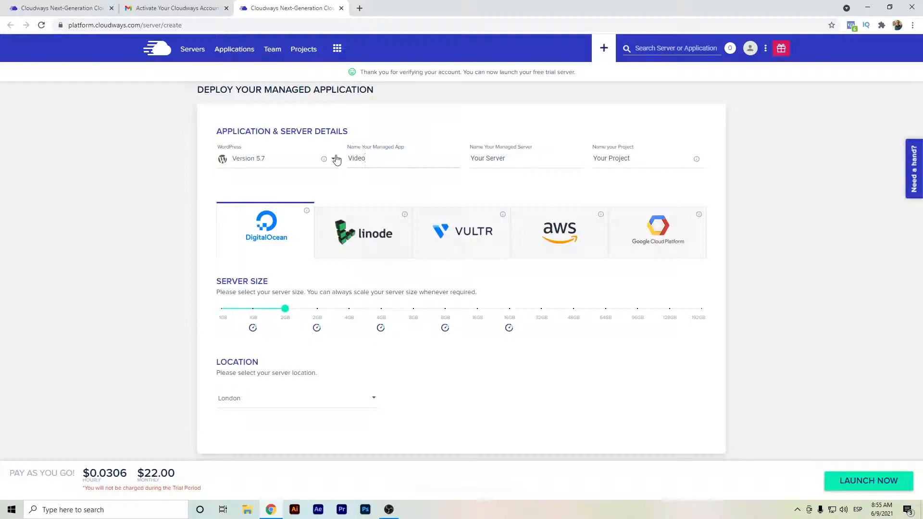
pyautogui.tripleClick(504, 159)
pyautogui.write('Video')
pyautogui.tripleClick(629, 154)
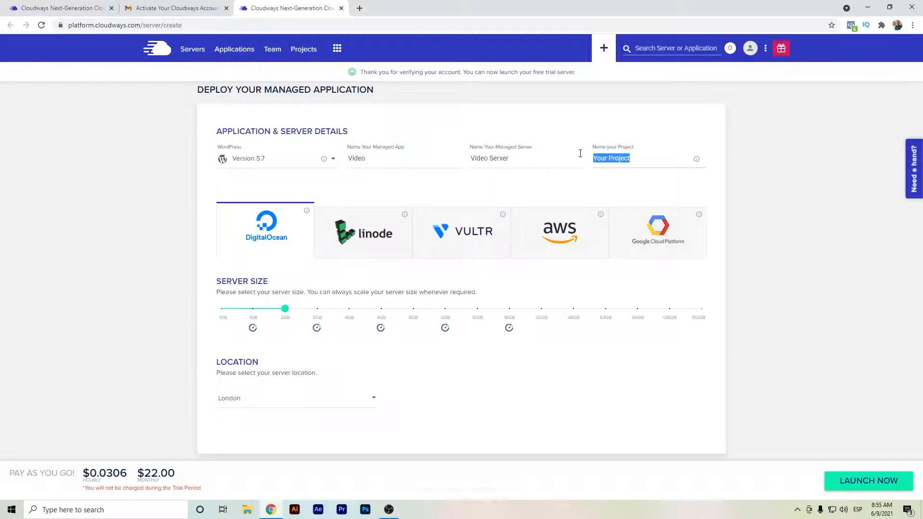
pyautogui.write('Youtube')
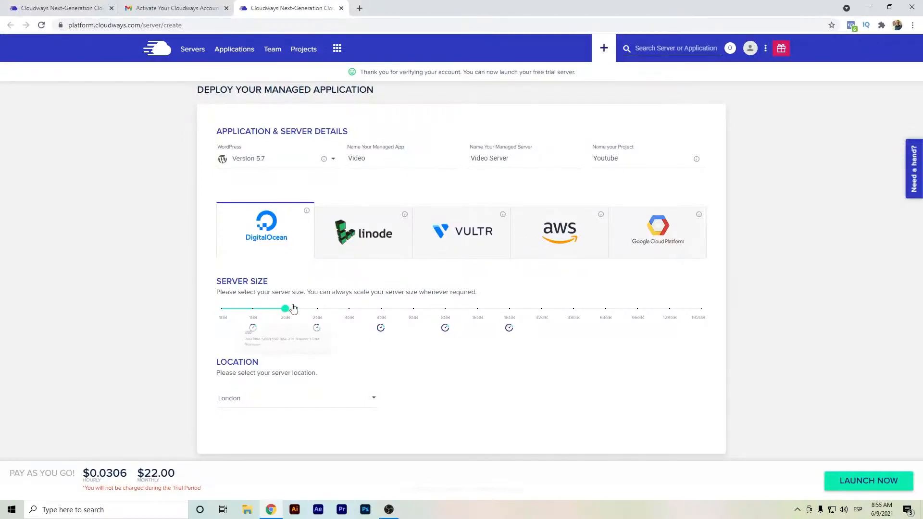
# - Choose Vultr as the cloud provider and set its server type to High Frequency
pyautogui.moveTo(281, 310); pyautogui.dragTo(260, 313)
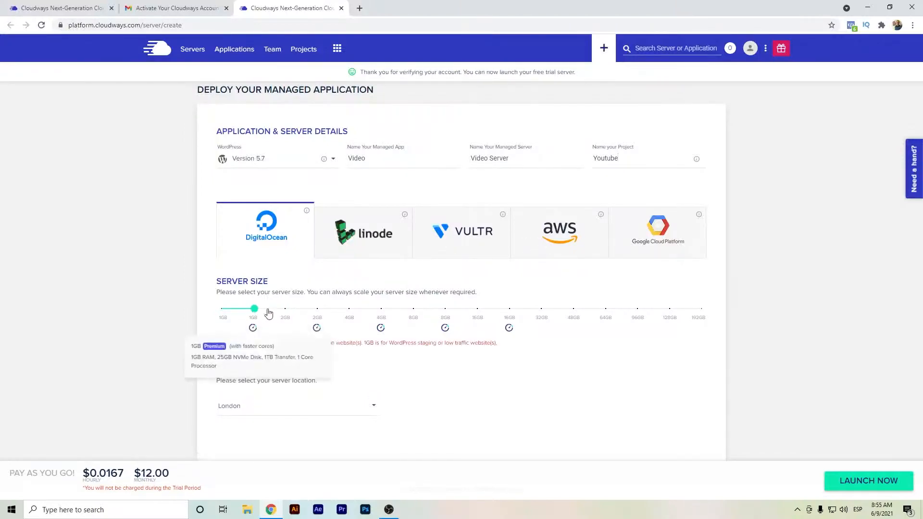
pyautogui.click(478, 241)
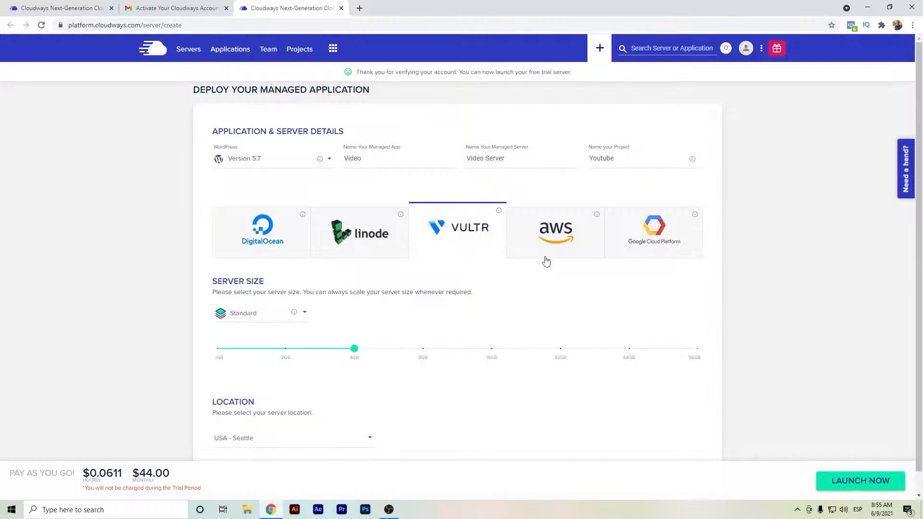
pyautogui.click(305, 312)
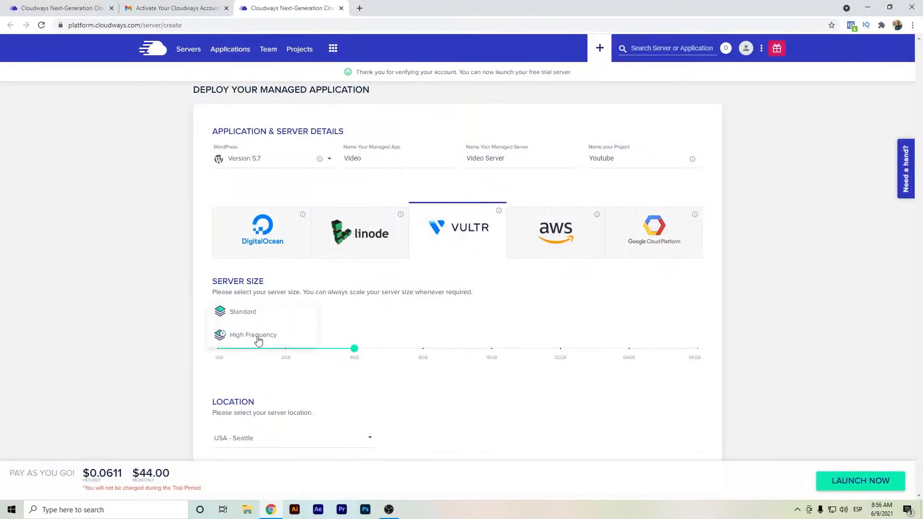
pyautogui.click(257, 337)
# - Try the 1GB size for the High Frequency server and settle on 2GB
pyautogui.moveTo(381, 360)
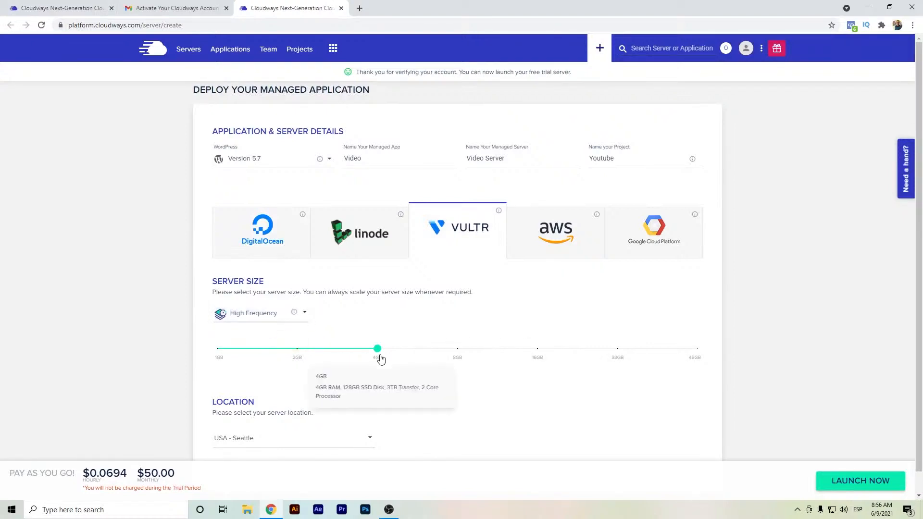
pyautogui.moveTo(377, 355); pyautogui.dragTo(218, 350)
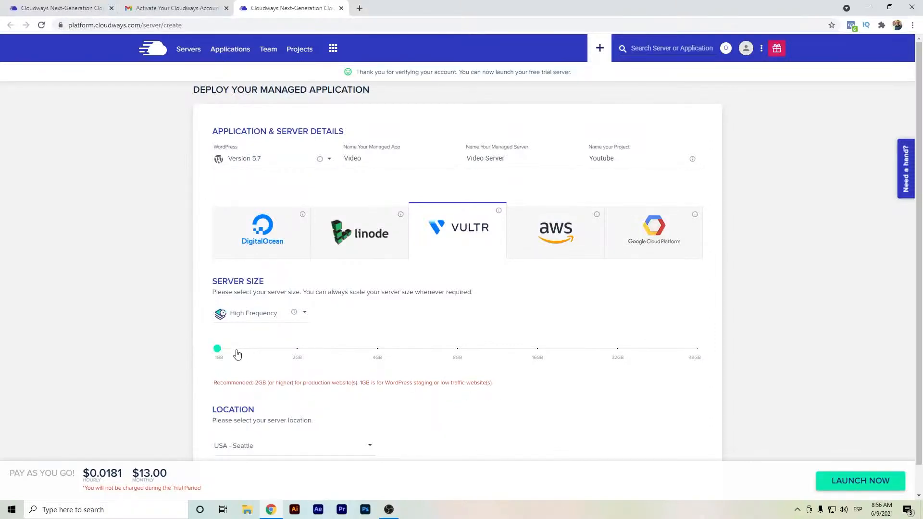
pyautogui.moveTo(222, 353)
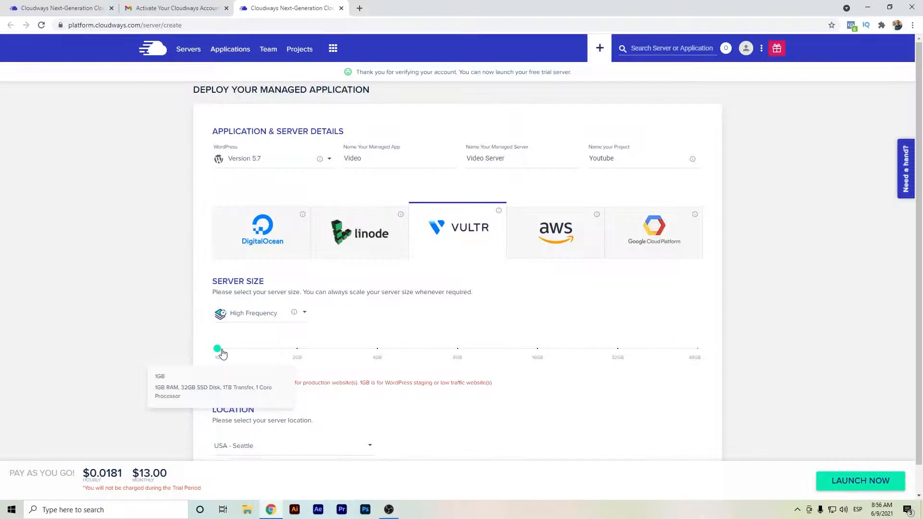
pyautogui.moveTo(220, 351)
pyautogui.mouseDown()
pyautogui.moveTo(708, 360)
pyautogui.moveTo(210, 361)
pyautogui.mouseUp()
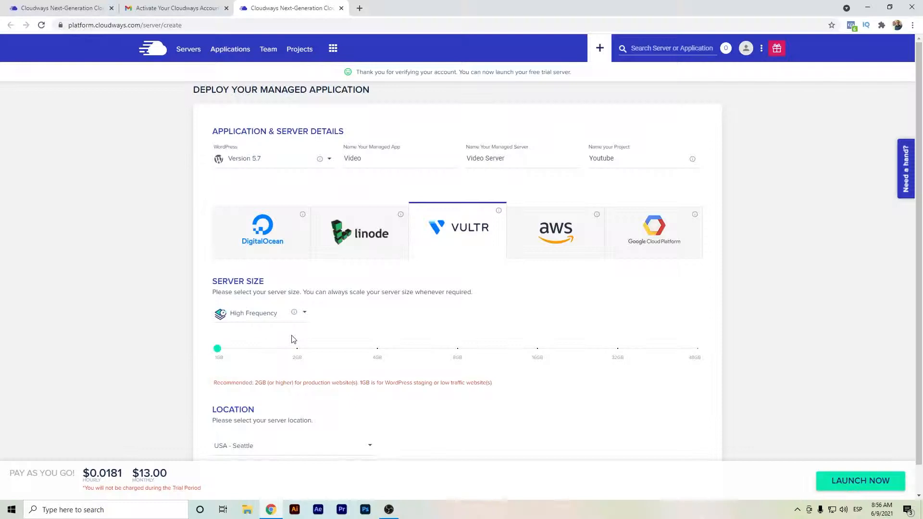
pyautogui.scroll(-1, 294, 340)
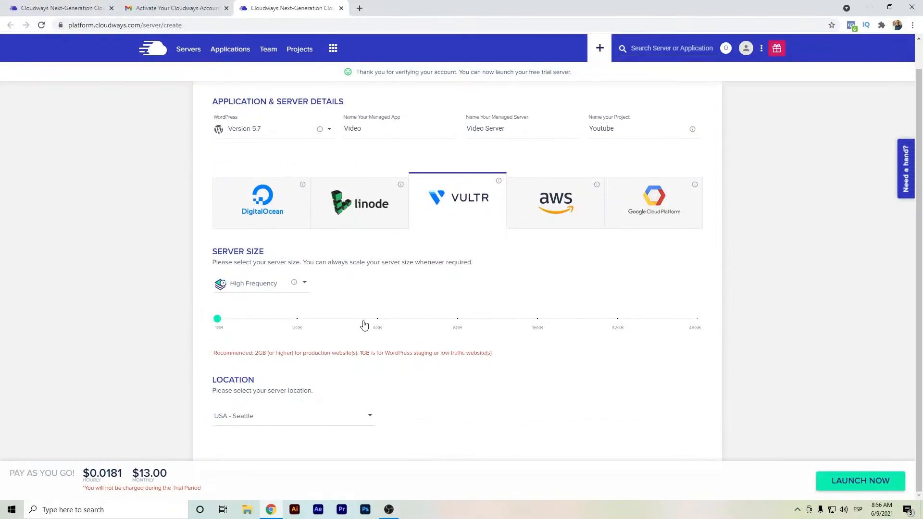
pyautogui.click(297, 319)
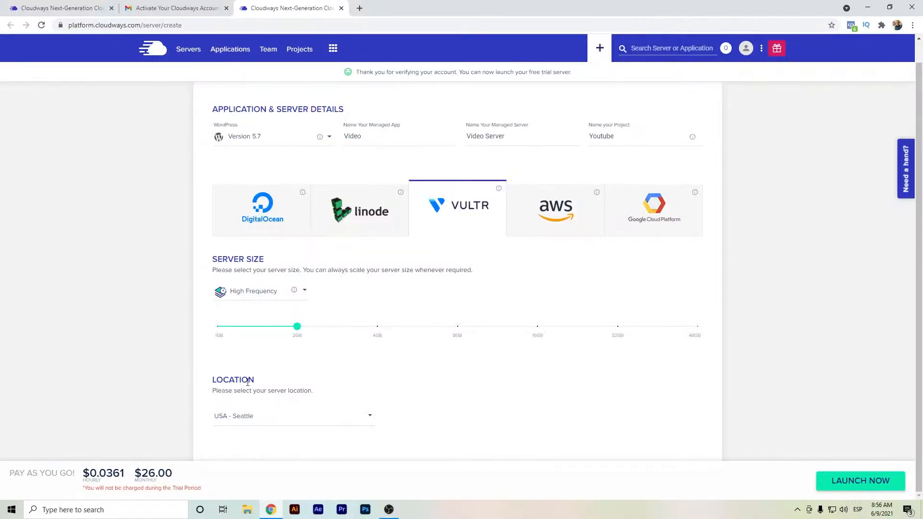
# - Look through the available server locations, choose USA - Silicon Valley and launch the server
pyautogui.click(282, 421)
pyautogui.scroll(-1, 282, 422)
pyautogui.scroll(1, 283, 419)
pyautogui.scroll(-2, 260, 390)
pyautogui.scroll(-3, 264, 399)
pyautogui.scroll(2, 259, 401)
pyautogui.scroll(-4, 261, 410)
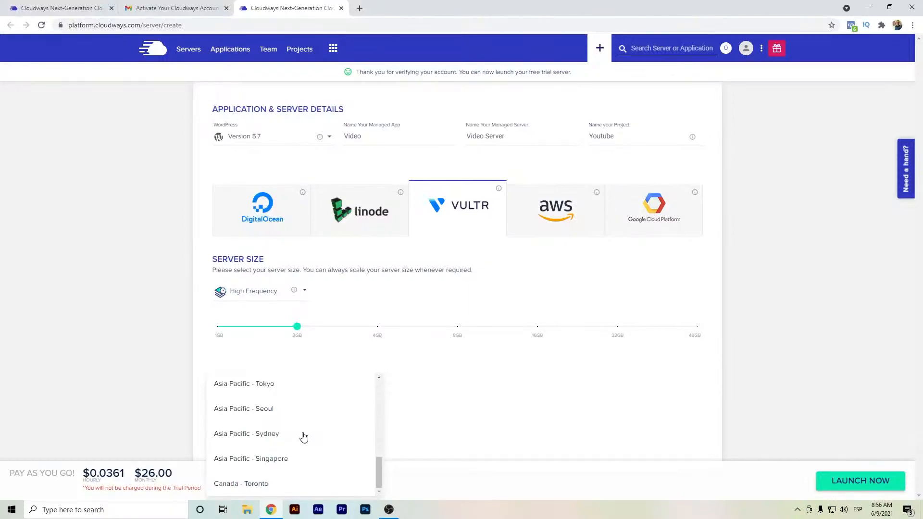
pyautogui.scroll(6, 304, 436)
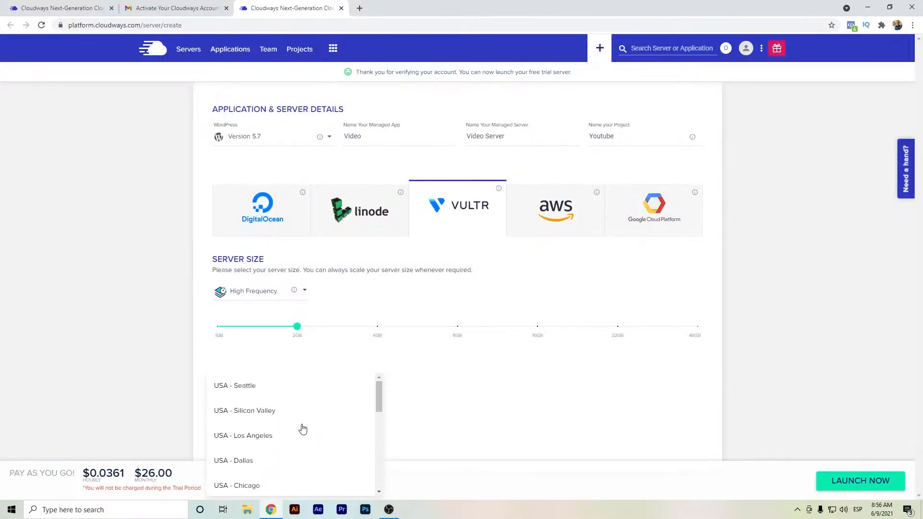
pyautogui.click(274, 412)
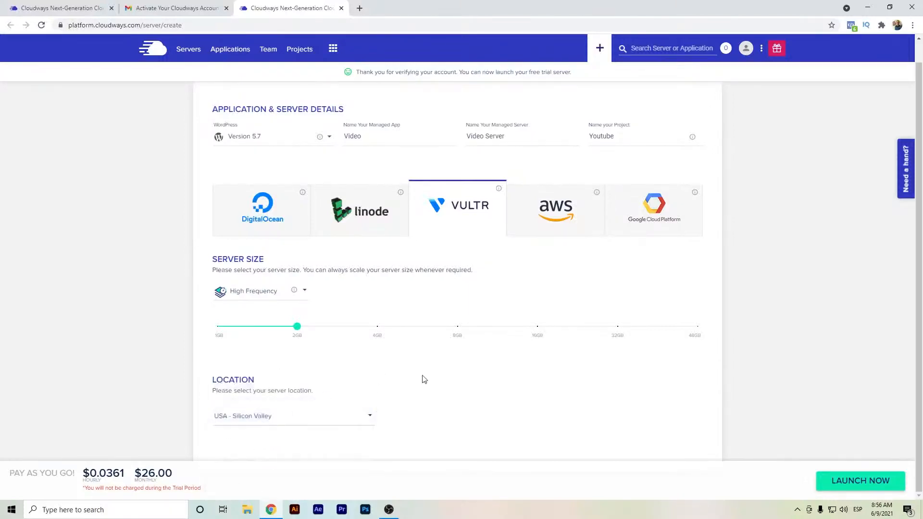
pyautogui.click(874, 486)
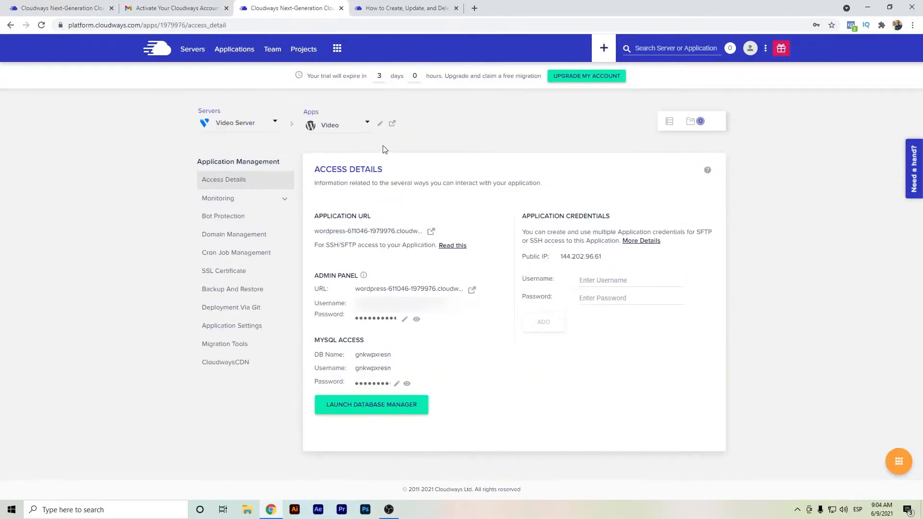
# - Open the Video application's WordPress admin login page and return to its access details in Cloudways
pyautogui.click(472, 290)
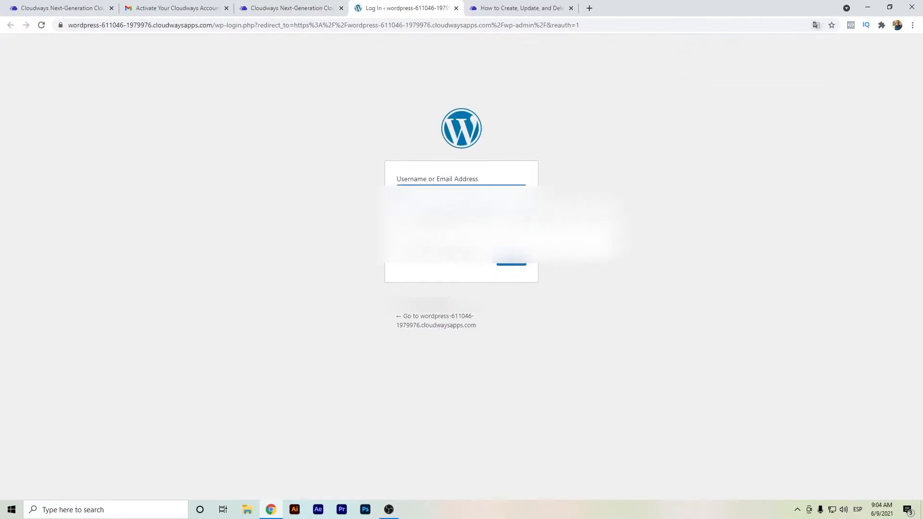
pyautogui.click(300, 8)
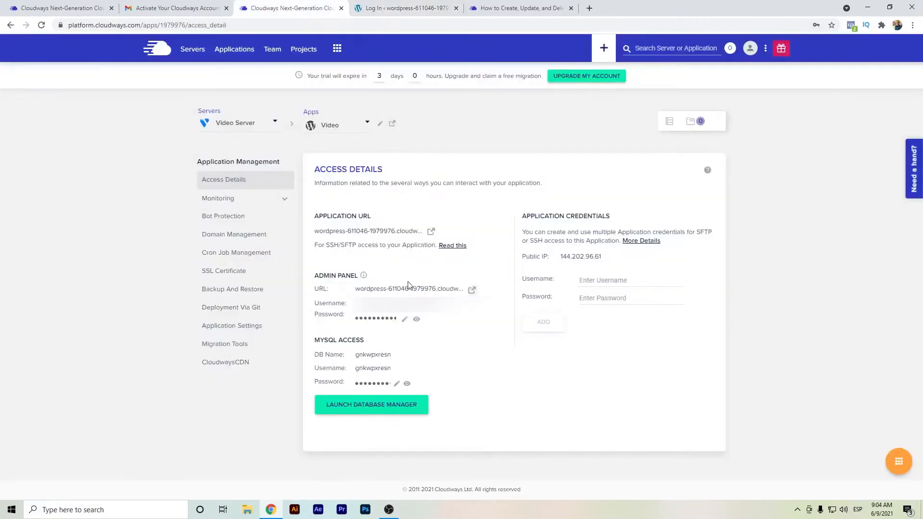
# - Copy the admin panel password from the Video application's access details and log in to its WordPress admin with those credentials
pyautogui.click(430, 289)
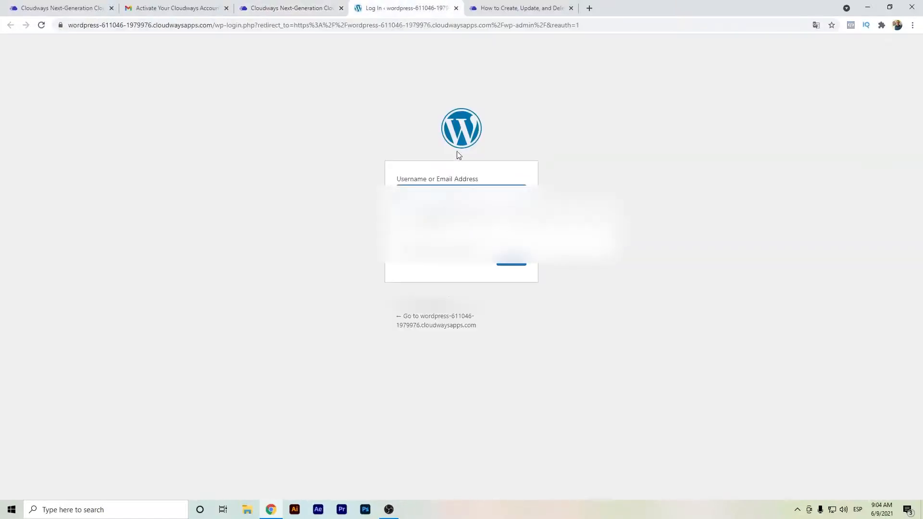
pyautogui.click(278, 8)
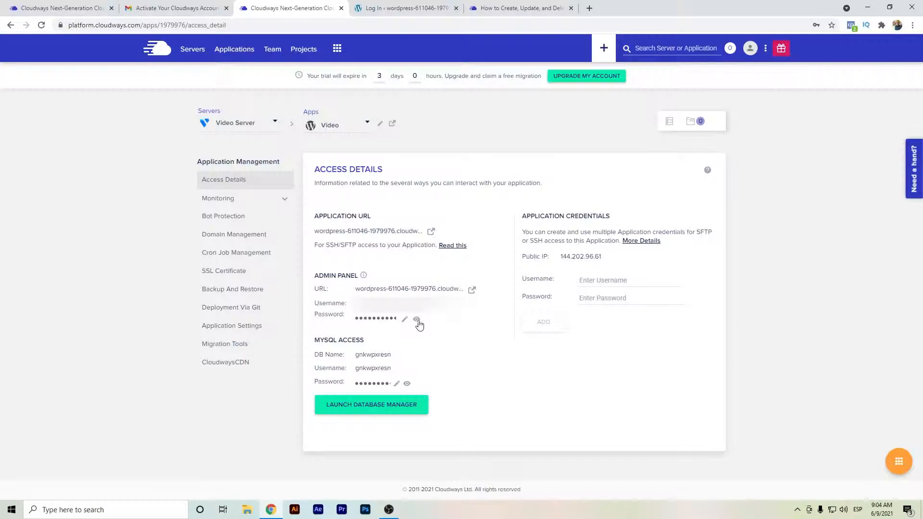
pyautogui.click(389, 319)
pyautogui.click(388, 7)
pyautogui.click(508, 260)
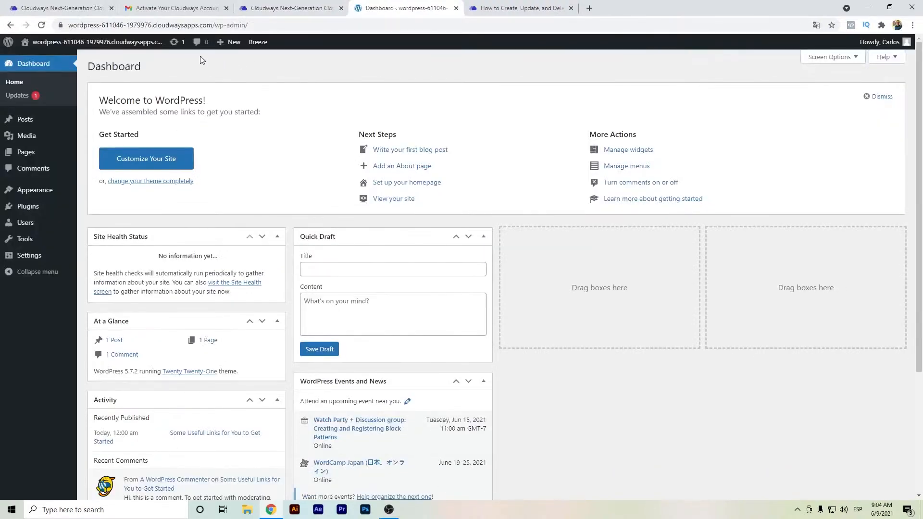
# - Open the WordPress site's front end in a new tab and look at it alongside the admin dashboard
pyautogui.rightClick(43, 58)
pyautogui.click(72, 66)
pyautogui.click(497, 9)
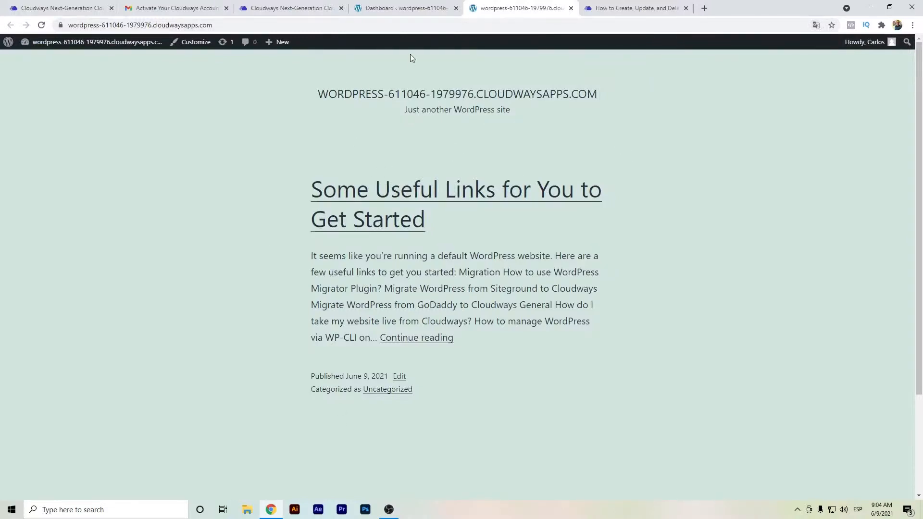
pyautogui.click(406, 8)
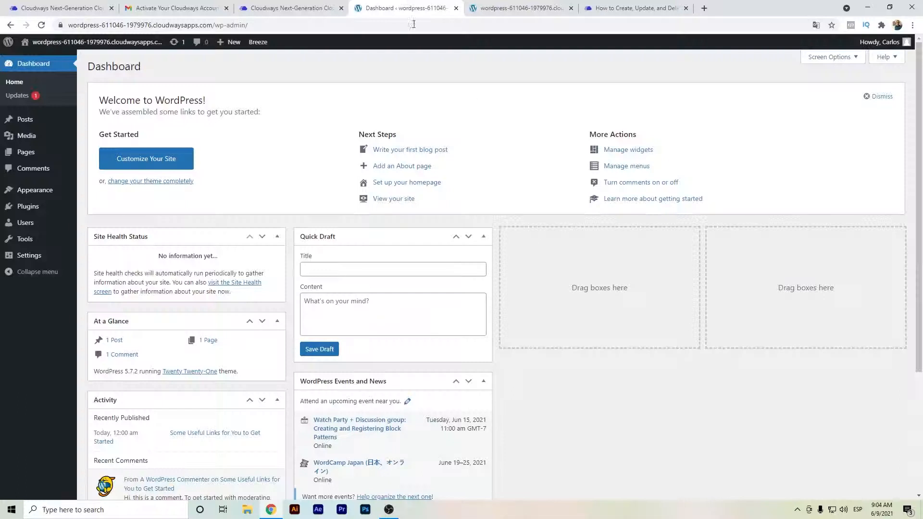
pyautogui.click(519, 7)
# - In Cloudways, set the Video application's primary domain to muebleriakarina.com and save the change
pyautogui.click(323, 6)
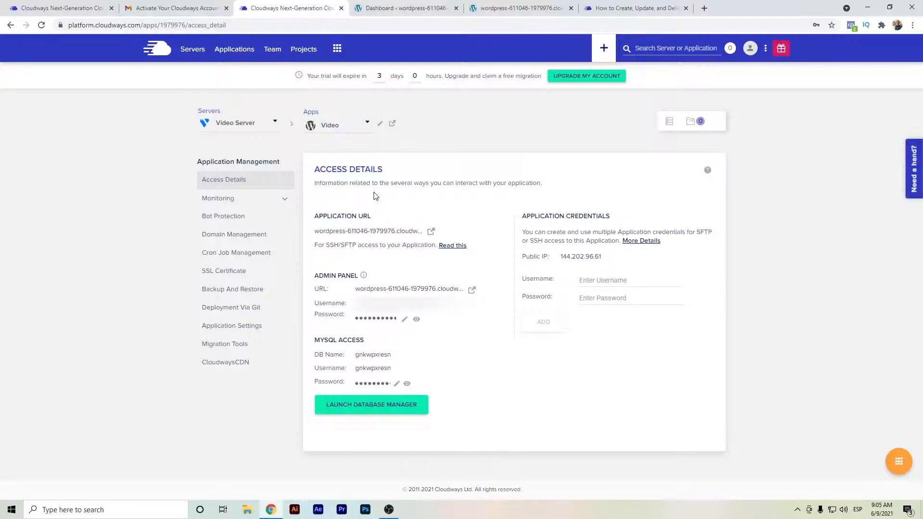
pyautogui.click(267, 242)
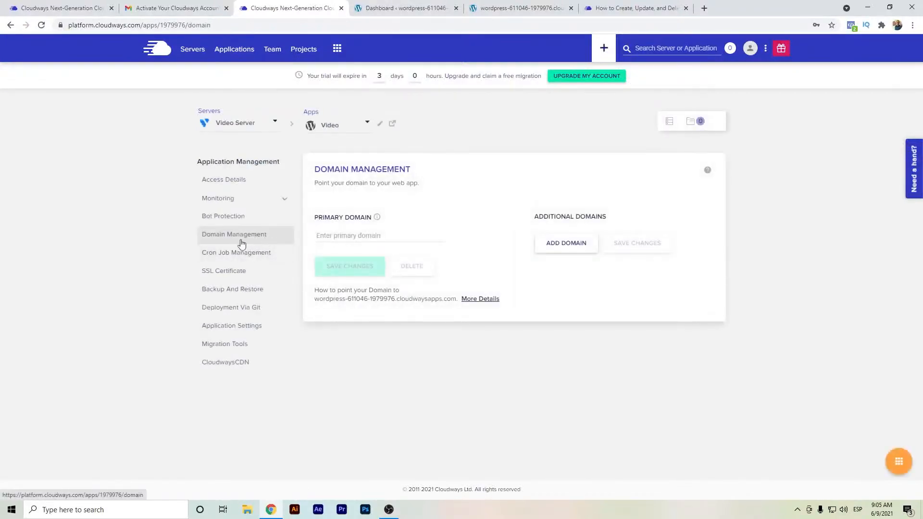
pyautogui.click(346, 236)
pyautogui.write('m')
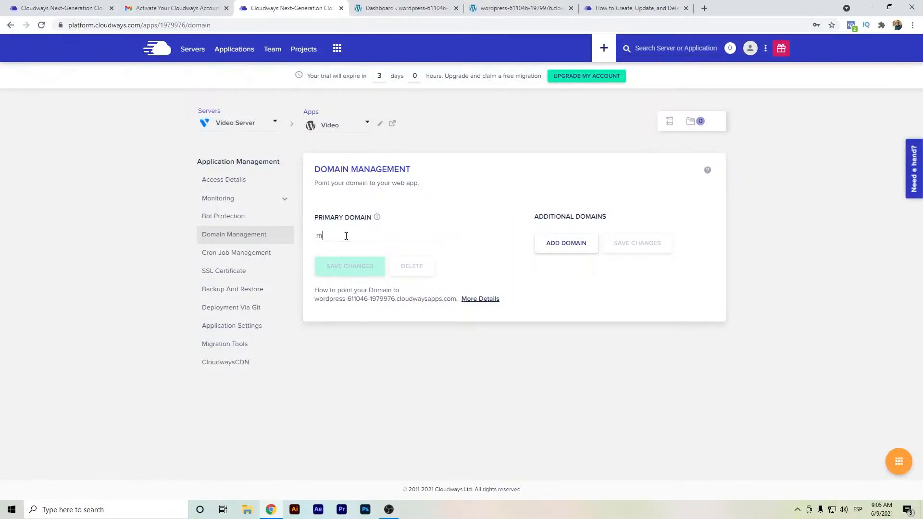
pyautogui.write('uebleriacarl')
pyautogui.write('ina.com')
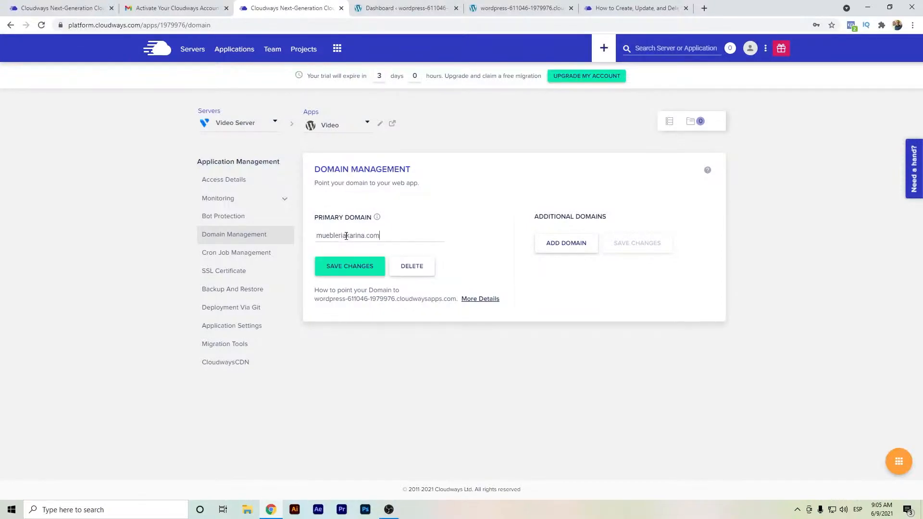
pyautogui.click(366, 266)
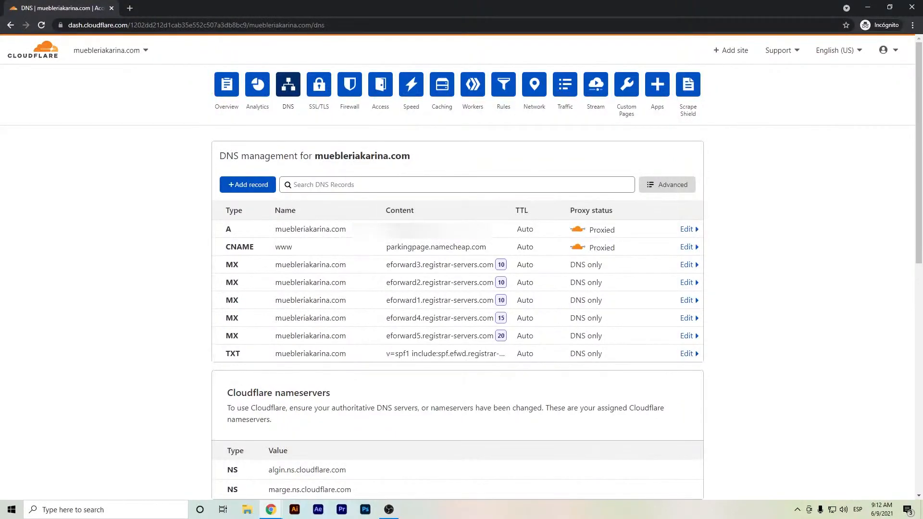
# - In Cloudflare, point the A record of muebleriakarina.com to the Cloudways server's public IP 144.202.96.61 and save it
pyautogui.click(687, 229)
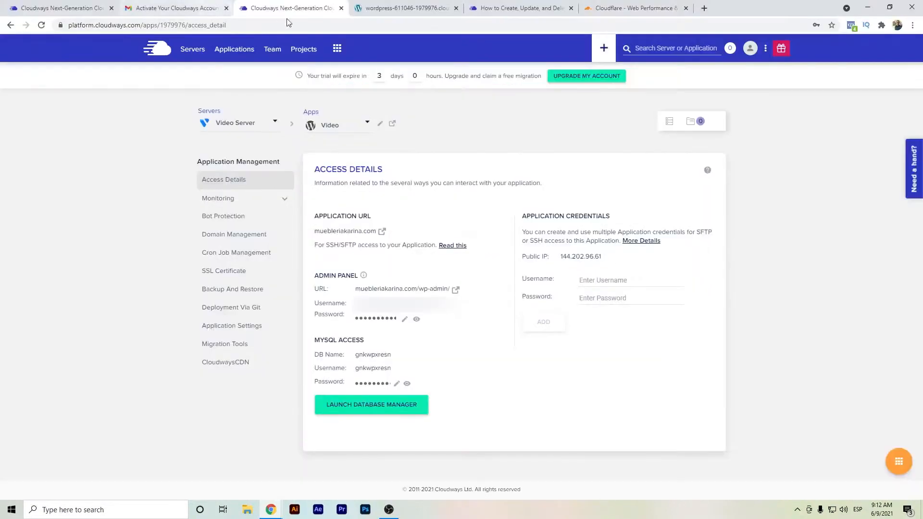
pyautogui.click(597, 257)
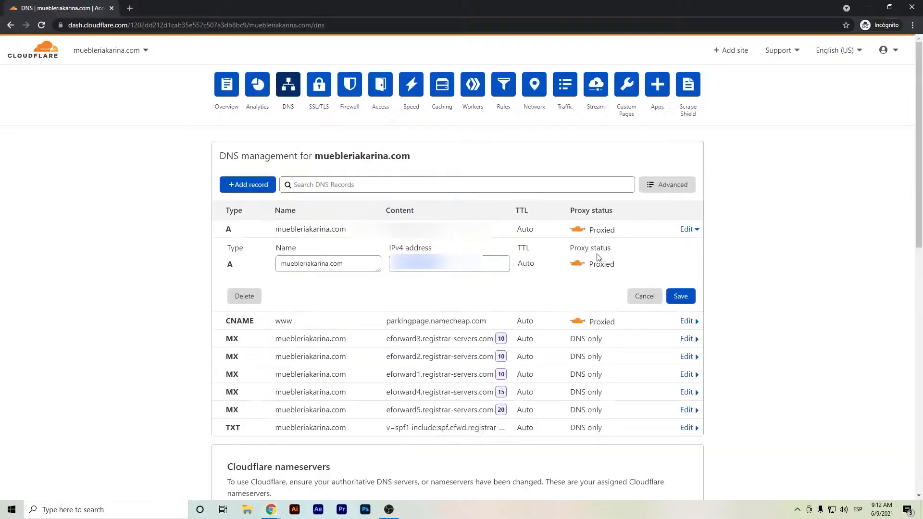
pyautogui.hotkey('ctrl', 'v')
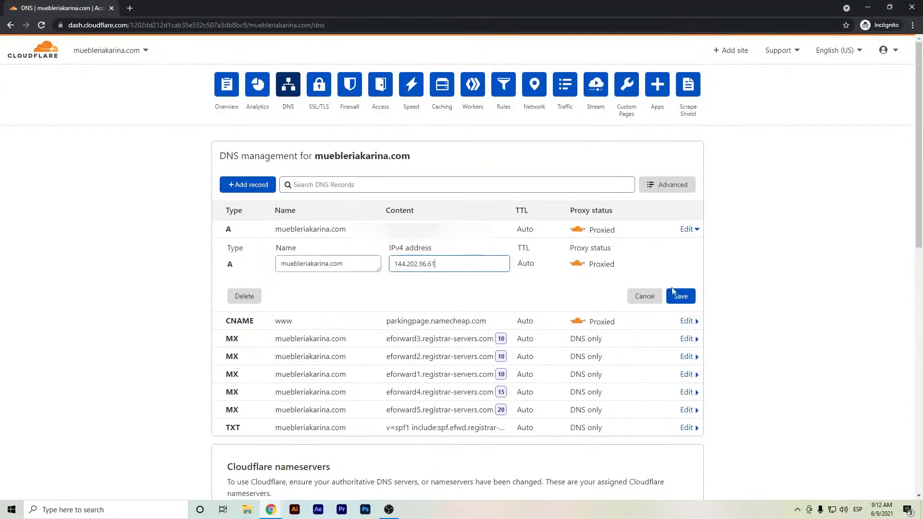
pyautogui.click(681, 296)
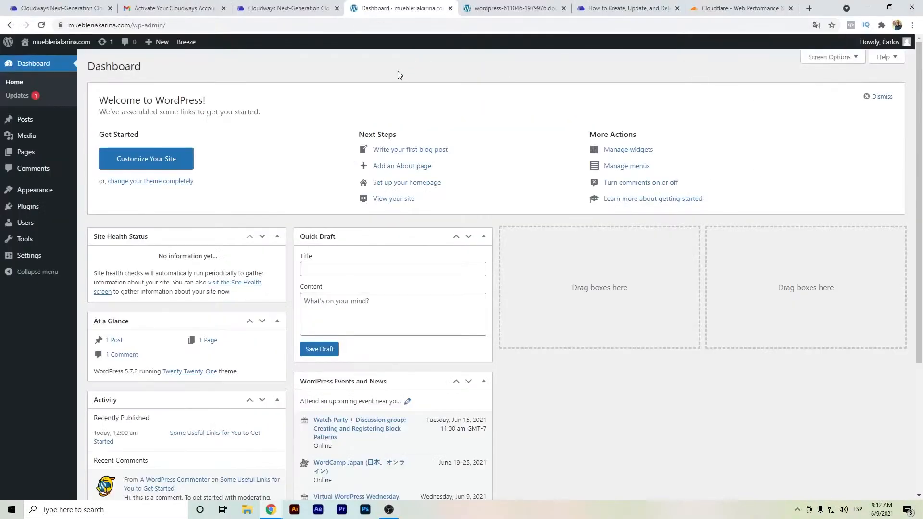
# - Check the WordPress admin address on the new domain and view the site's front end in a new tab
pyautogui.click(176, 27)
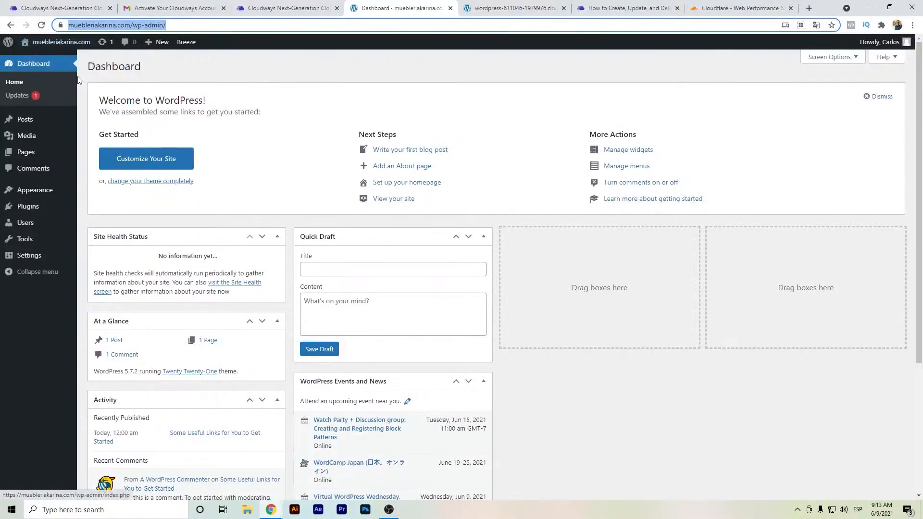
pyautogui.rightClick(64, 62)
pyautogui.click(71, 65)
pyautogui.click(443, 9)
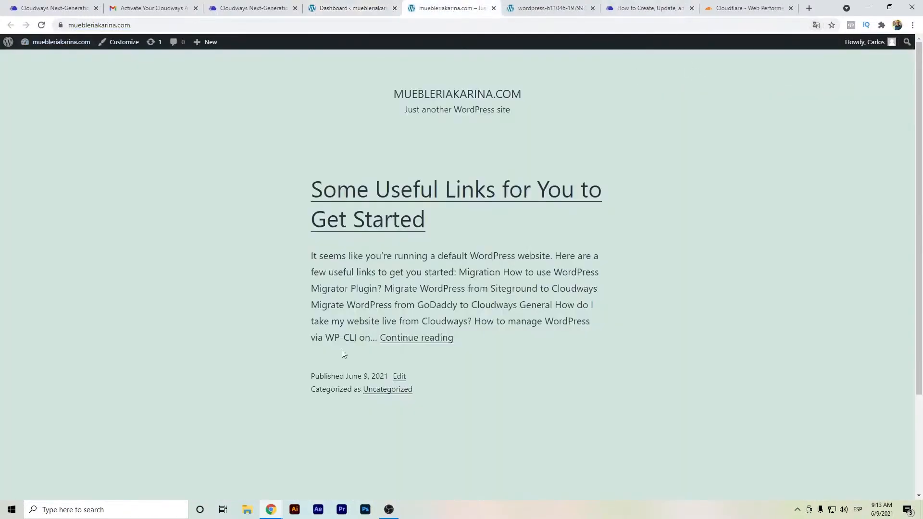
pyautogui.click(330, 4)
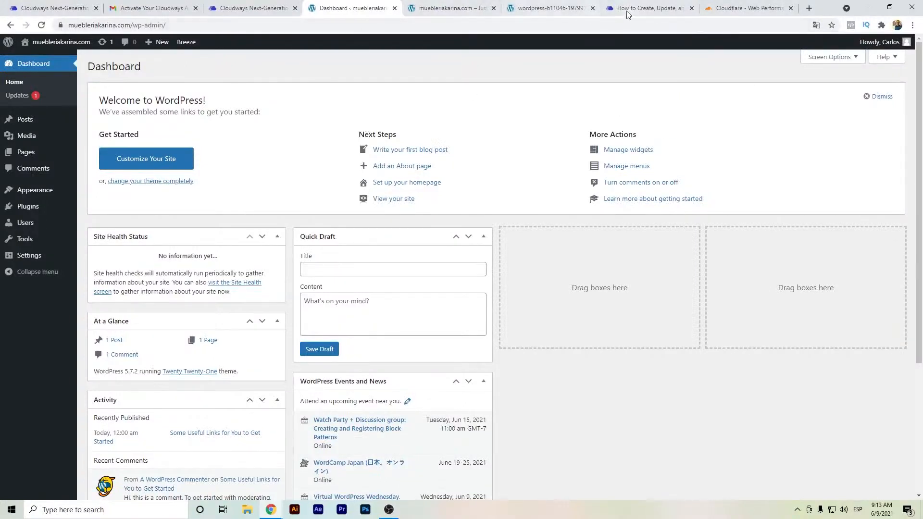
# - Open barrazacarlos.com in a new browser tab to look at an existing site
pyautogui.click(809, 8)
pyautogui.write('barrazacarlos.com/wp-')
pyautogui.press('Return')
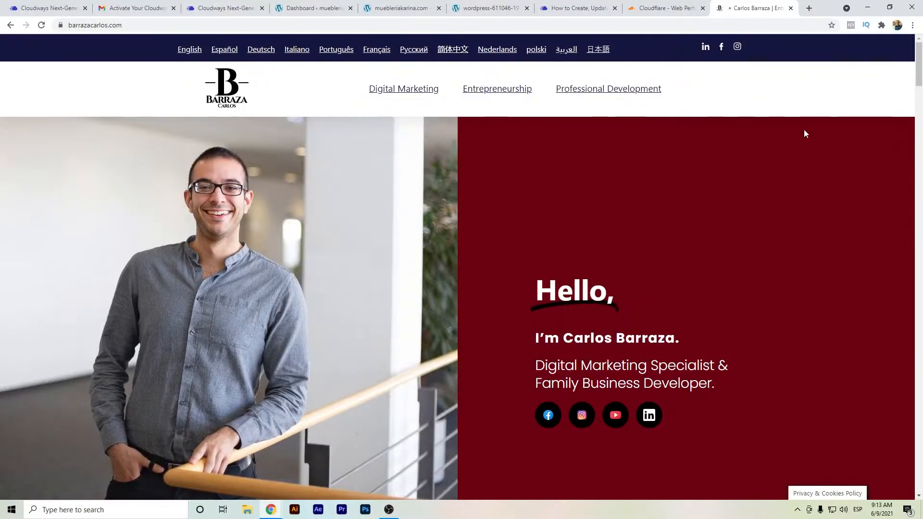
pyautogui.click(812, 12)
pyautogui.write('pagesp')
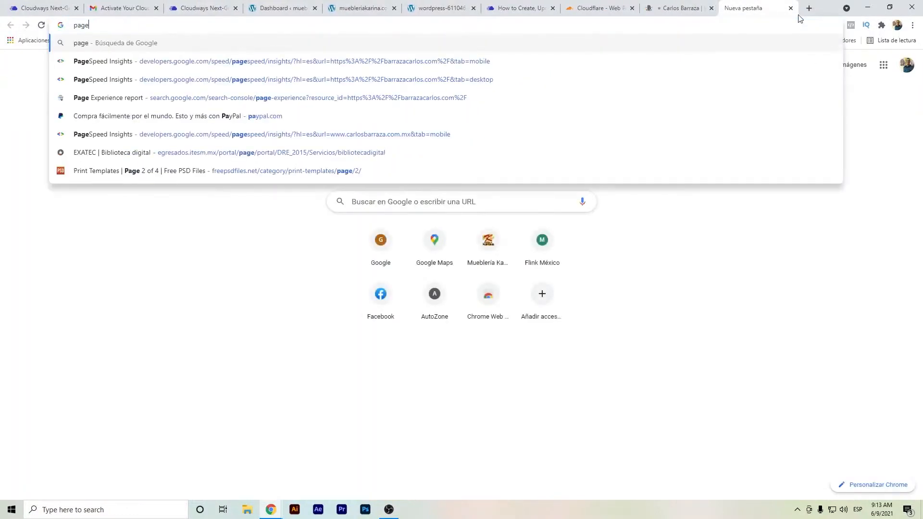
pyautogui.press('Down')
pyautogui.press('Down')
pyautogui.press('Down')
pyautogui.press('Down')
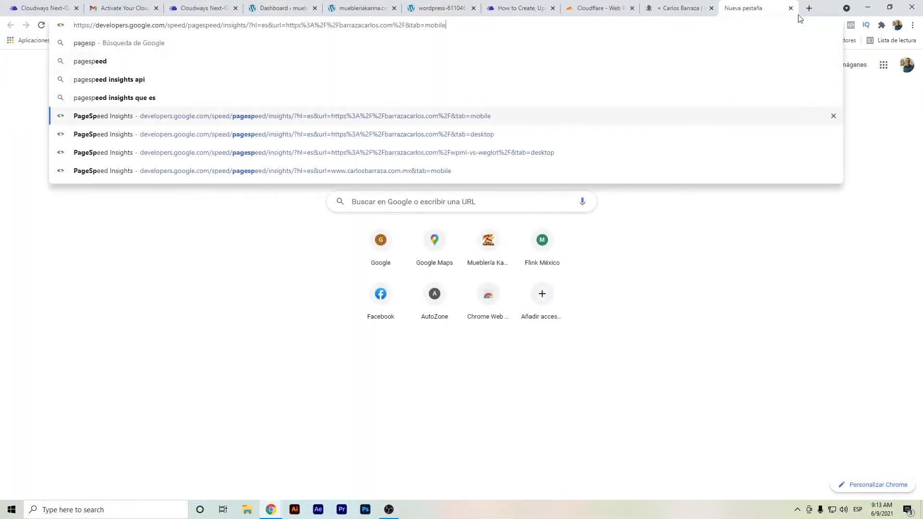
pyautogui.press('Return')
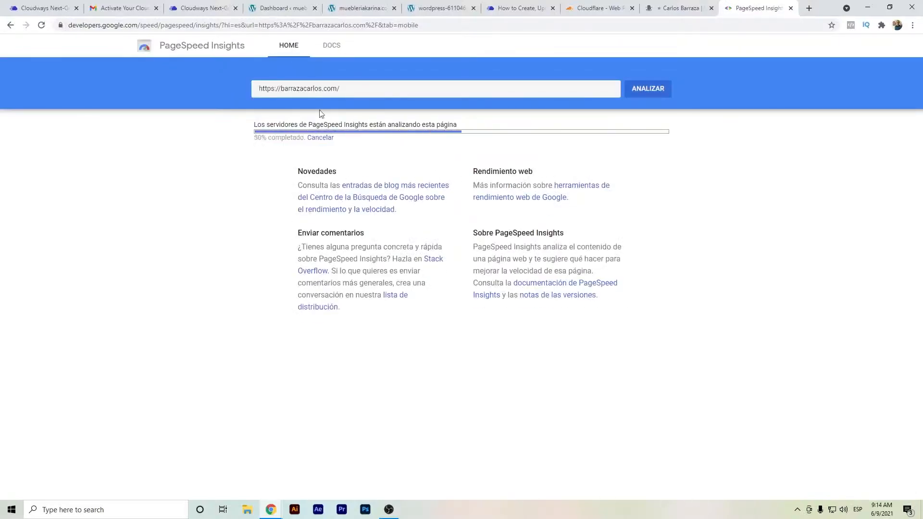
pyautogui.click(809, 8)
pyautogui.write('gt')
pyautogui.press('Return')
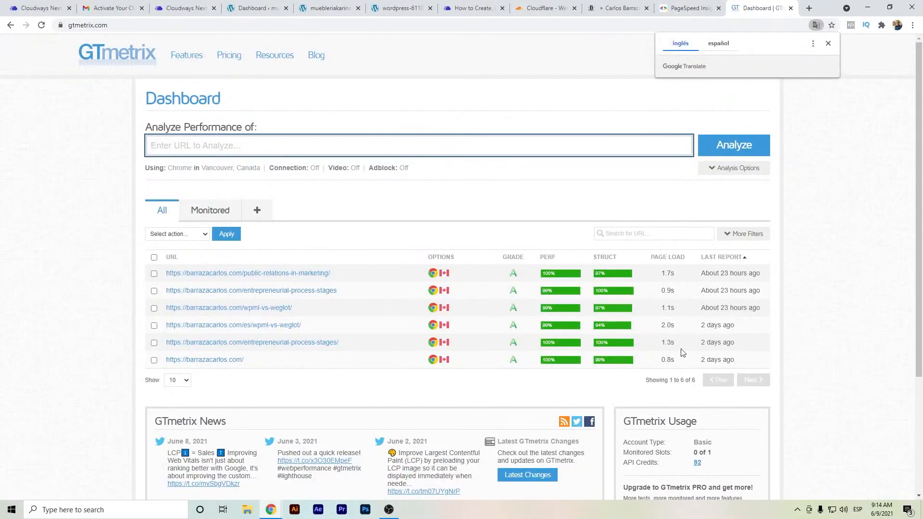
pyautogui.click(231, 362)
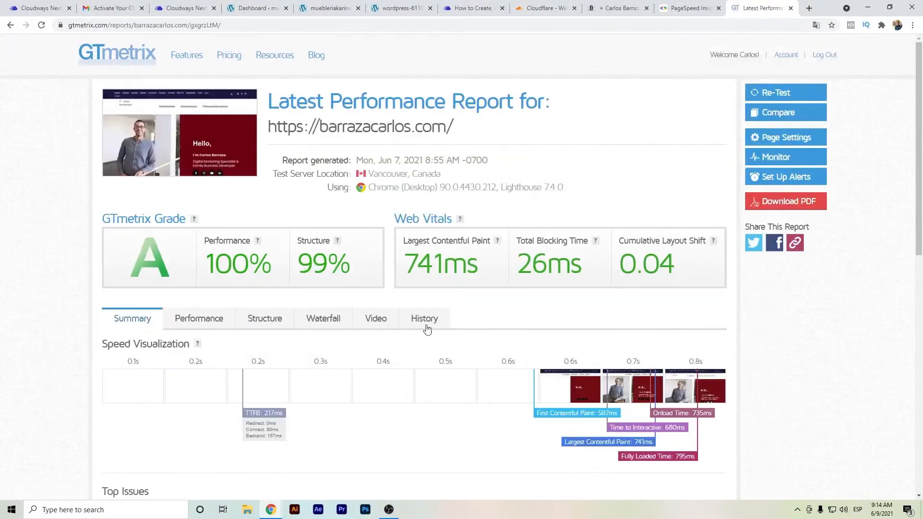
pyautogui.click(778, 94)
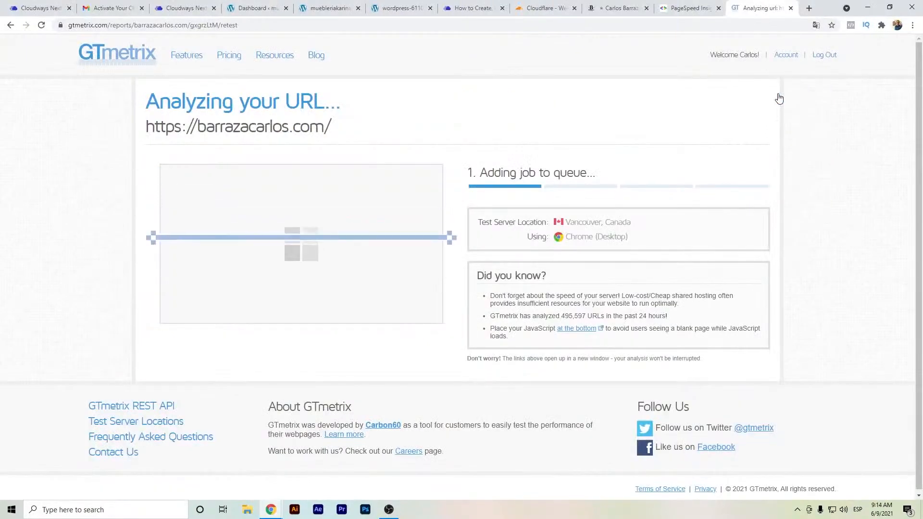
# - Compare the mobile and desktop PageSpeed Insights results for the barrazacarlos.com homepage
pyautogui.click(692, 8)
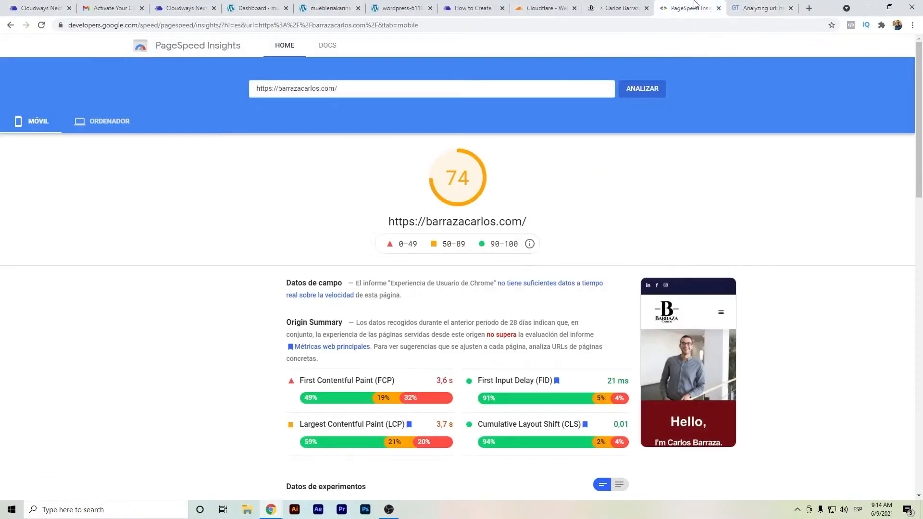
pyautogui.click(96, 131)
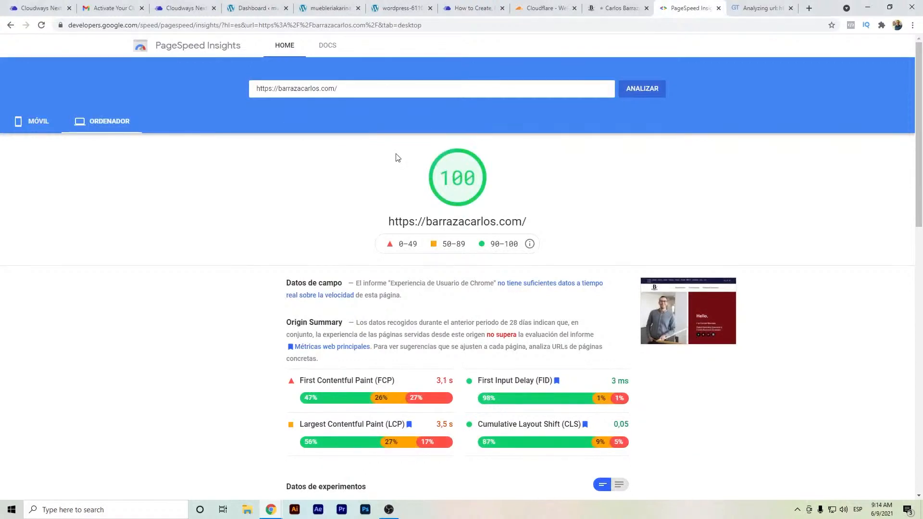
pyautogui.click(40, 131)
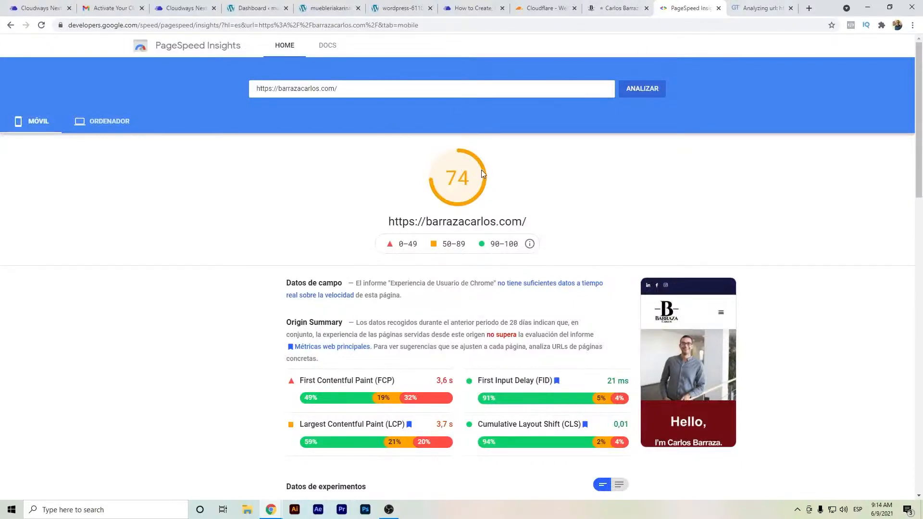
pyautogui.click(351, 84)
pyautogui.write('entrepreneurial-processa--stages')
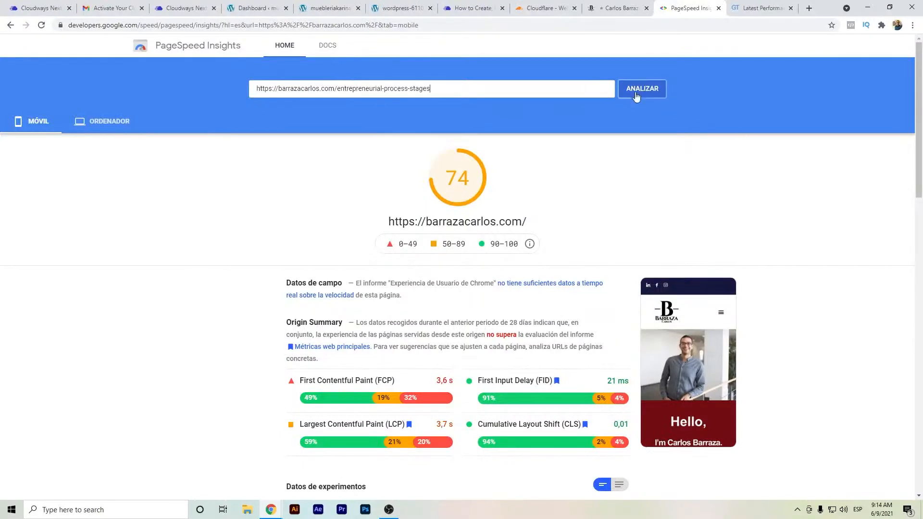
pyautogui.click(636, 93)
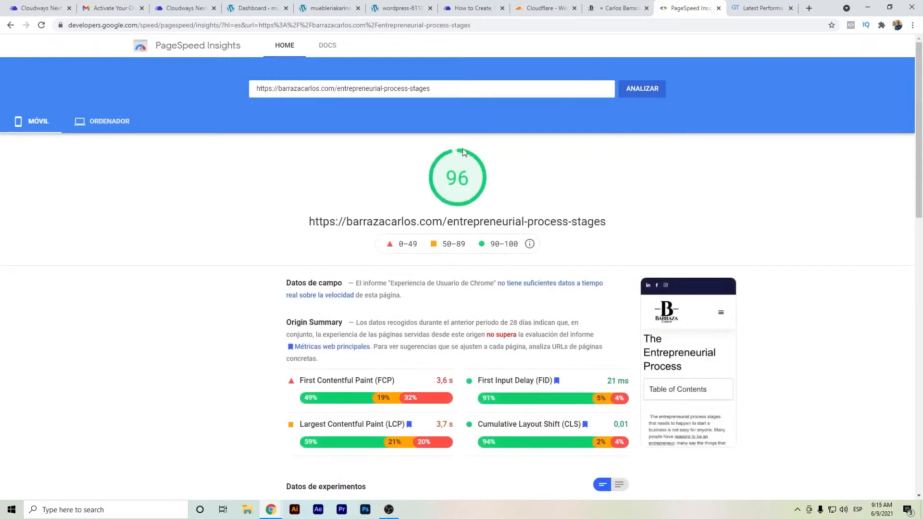
pyautogui.click(110, 122)
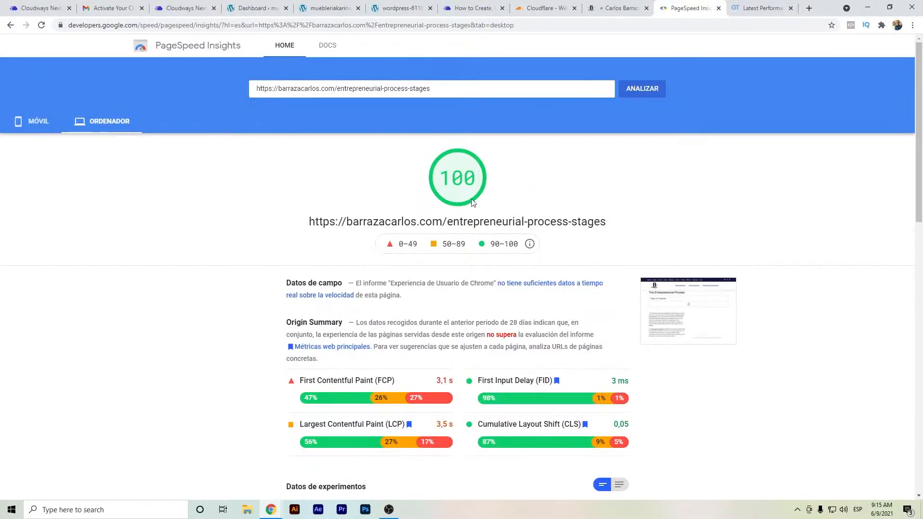
pyautogui.click(759, 8)
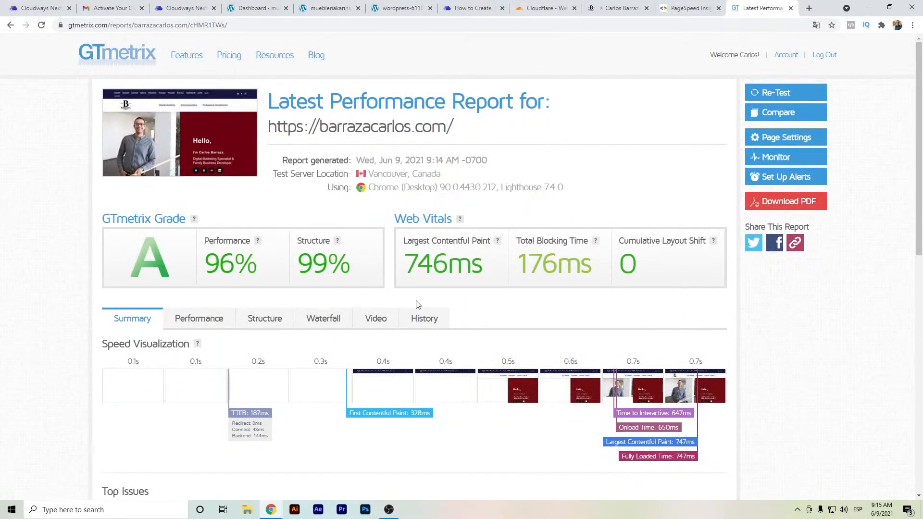
pyautogui.click(124, 64)
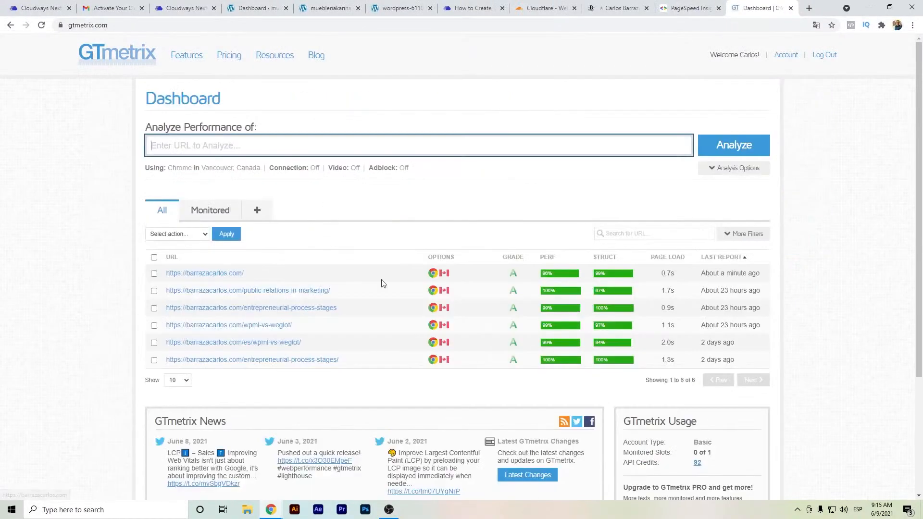
pyautogui.click(272, 291)
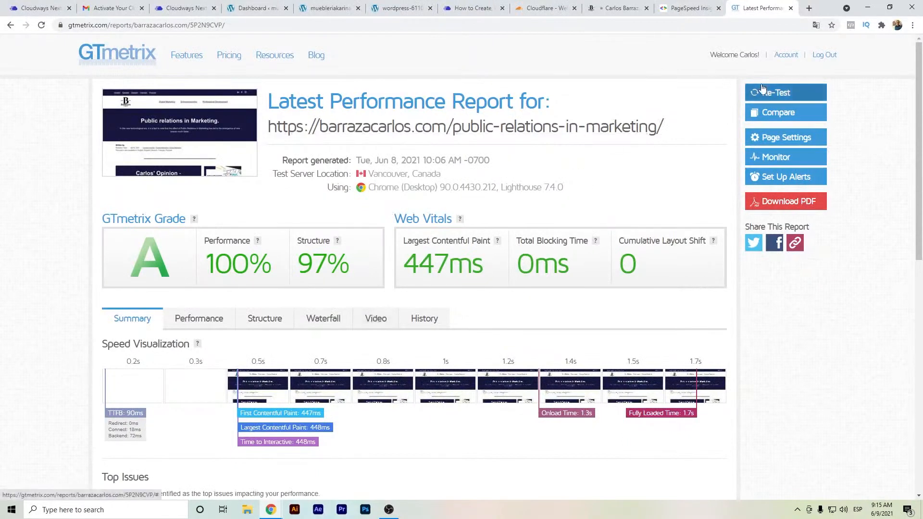
pyautogui.click(778, 93)
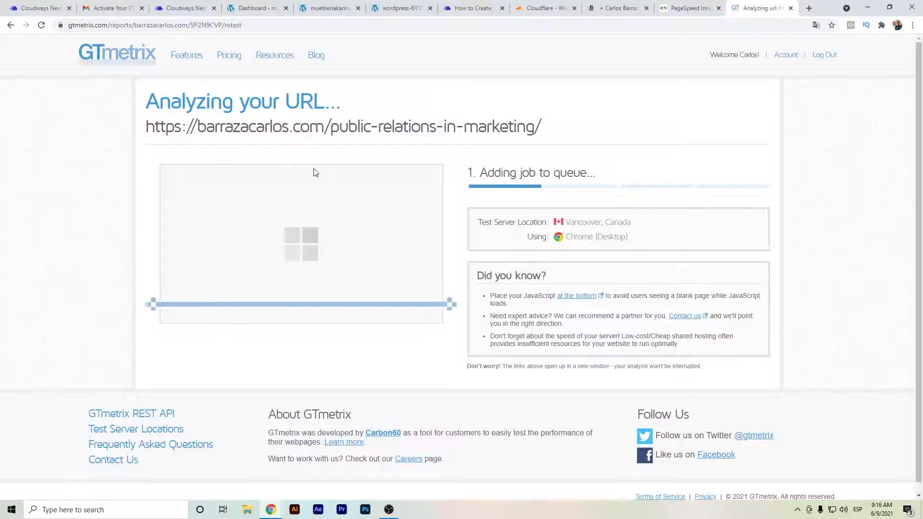